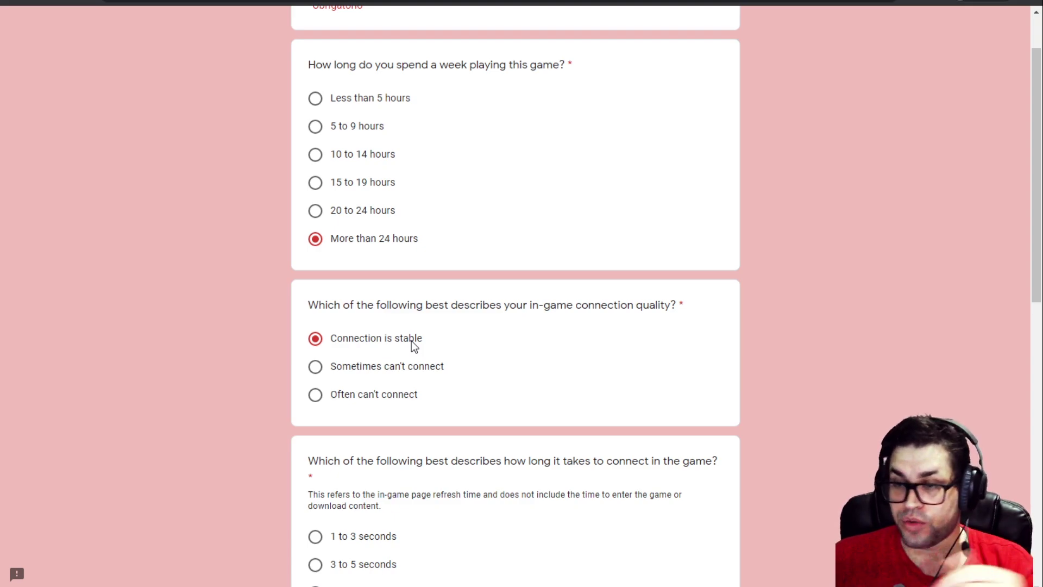
Answer the question about how long it takes to connect in the game with "3 to 5 seconds"
{"action": "scroll", "coordinate": [477, 362], "scroll_direction": "down", "scroll_amount": 3}
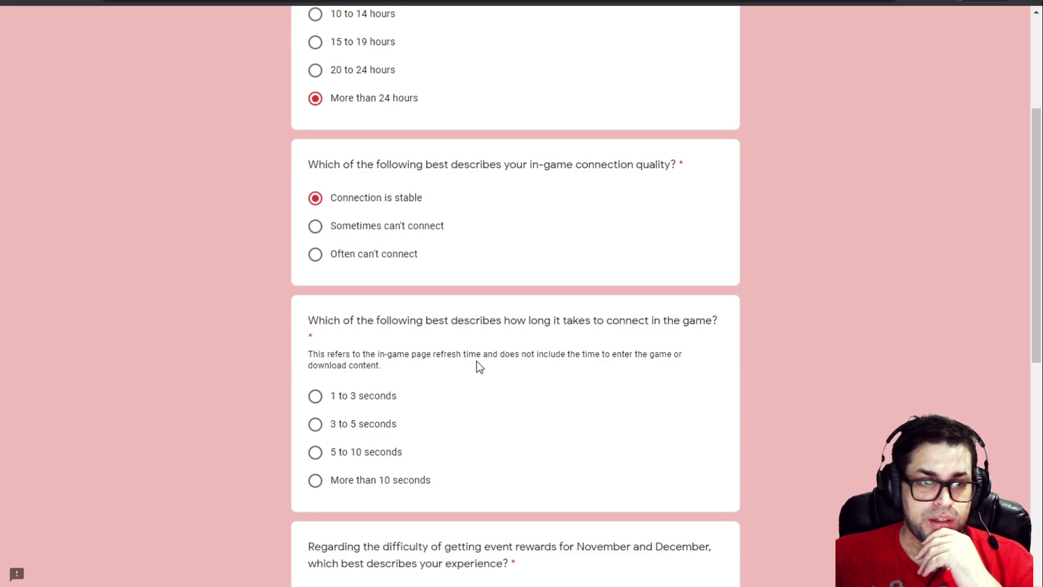
{"action": "scroll", "coordinate": [477, 361], "scroll_direction": "down", "scroll_amount": 2}
{"action": "left_click", "coordinate": [389, 360]}
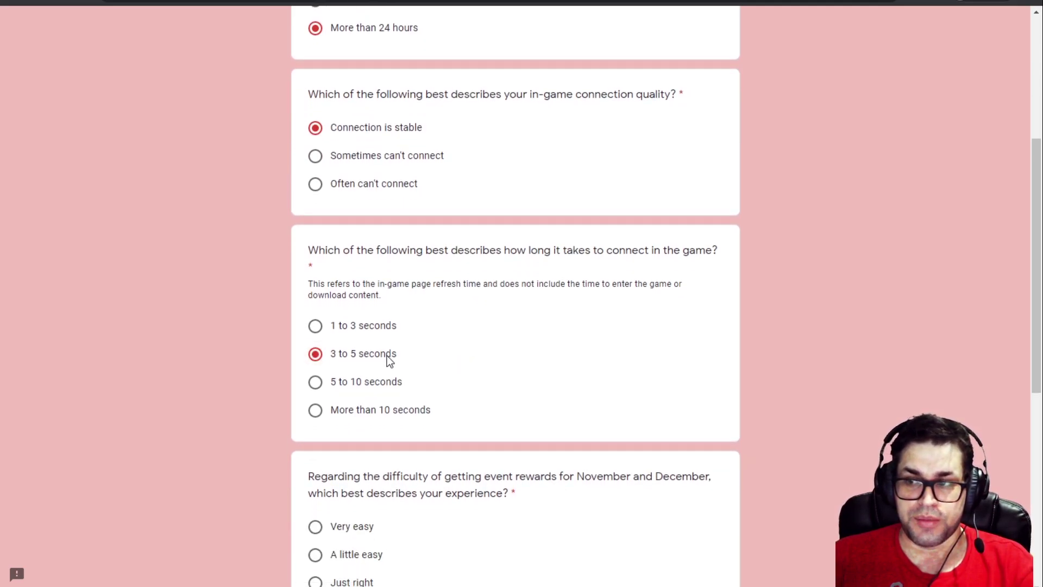
Rate the difficulty of getting event rewards for November and December as "A little easy"
{"action": "scroll", "coordinate": [389, 361], "scroll_direction": "down", "scroll_amount": 3}
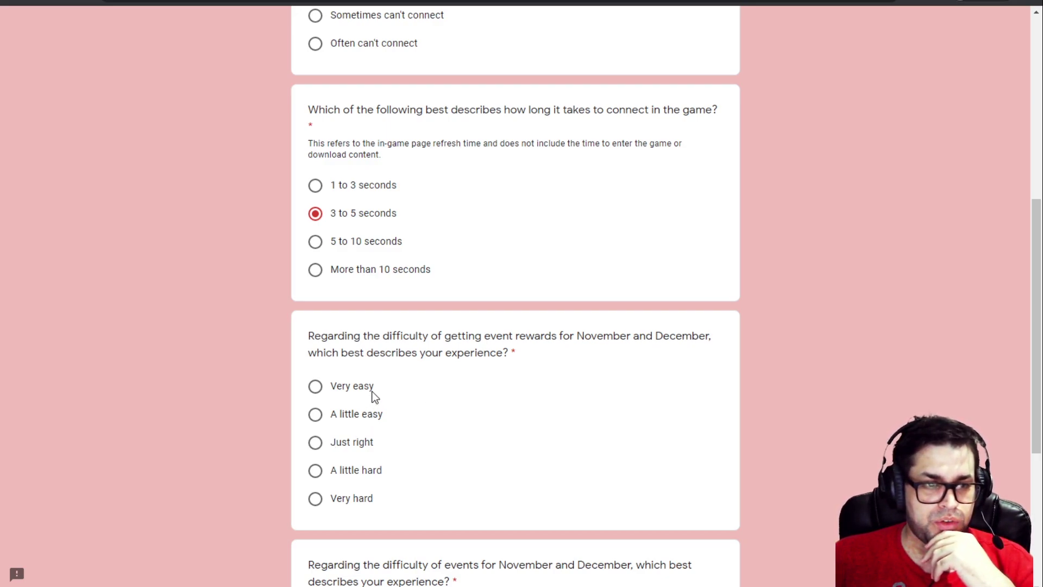
{"action": "left_click", "coordinate": [367, 416]}
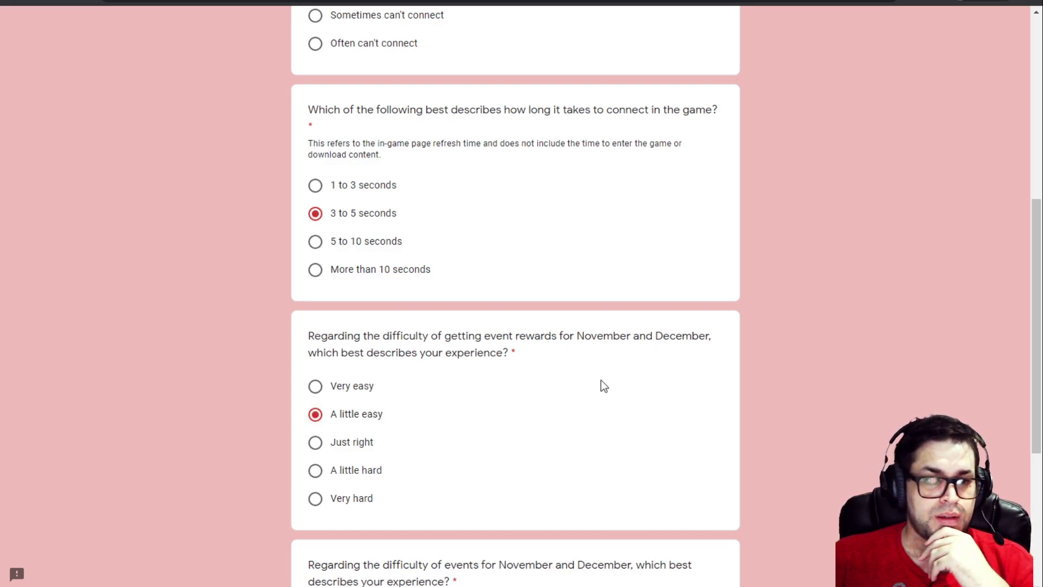
{"action": "left_click", "coordinate": [366, 442]}
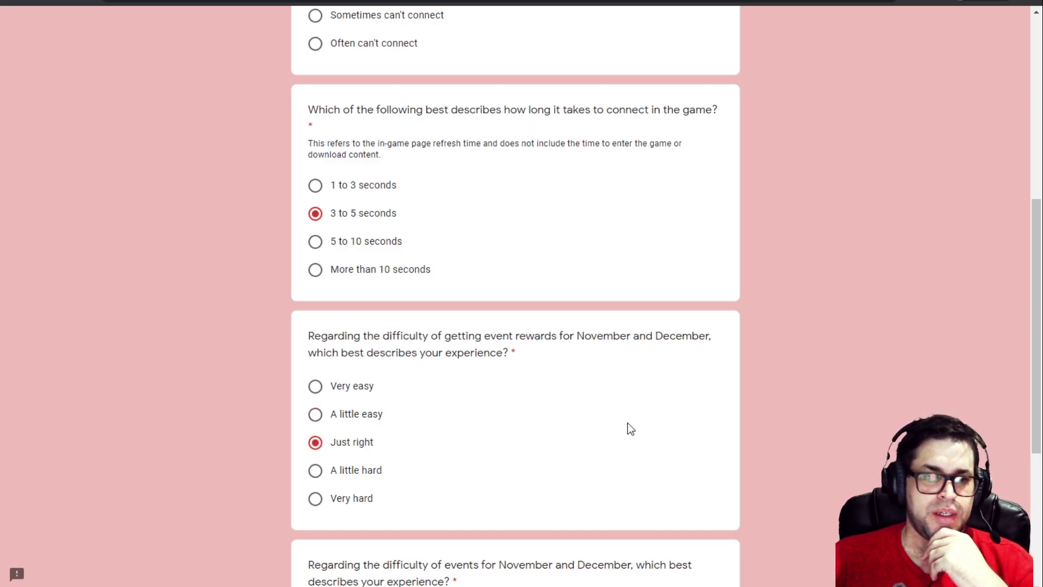
{"action": "key", "text": "Up"}
Rate the difficulty of events for November and December as "Just right" and advance to the following survey page
{"action": "scroll", "coordinate": [628, 423], "scroll_direction": "down", "scroll_amount": 3}
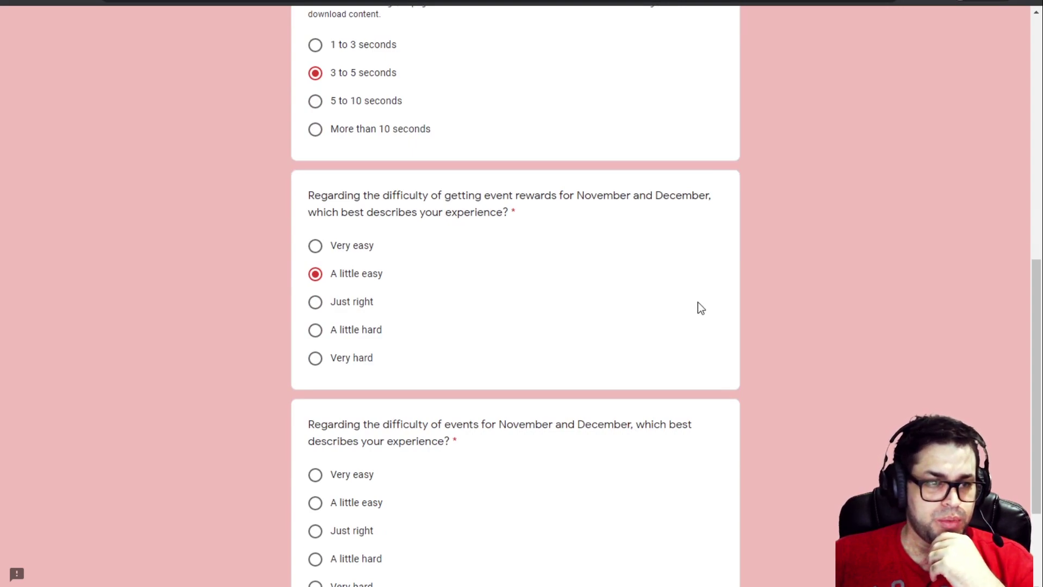
{"action": "scroll", "coordinate": [615, 467], "scroll_direction": "down", "scroll_amount": 3}
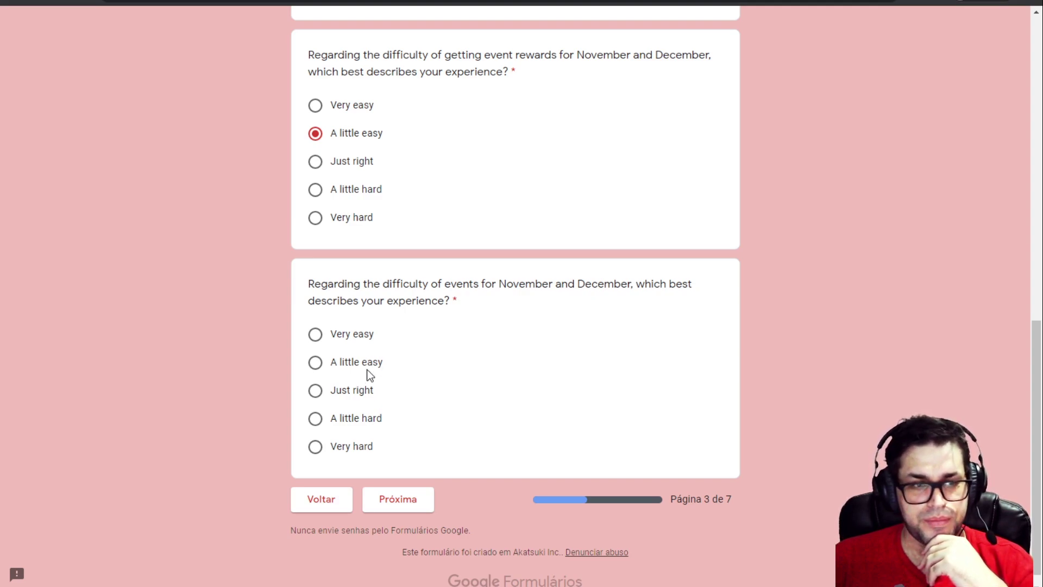
{"action": "left_click", "coordinate": [363, 386]}
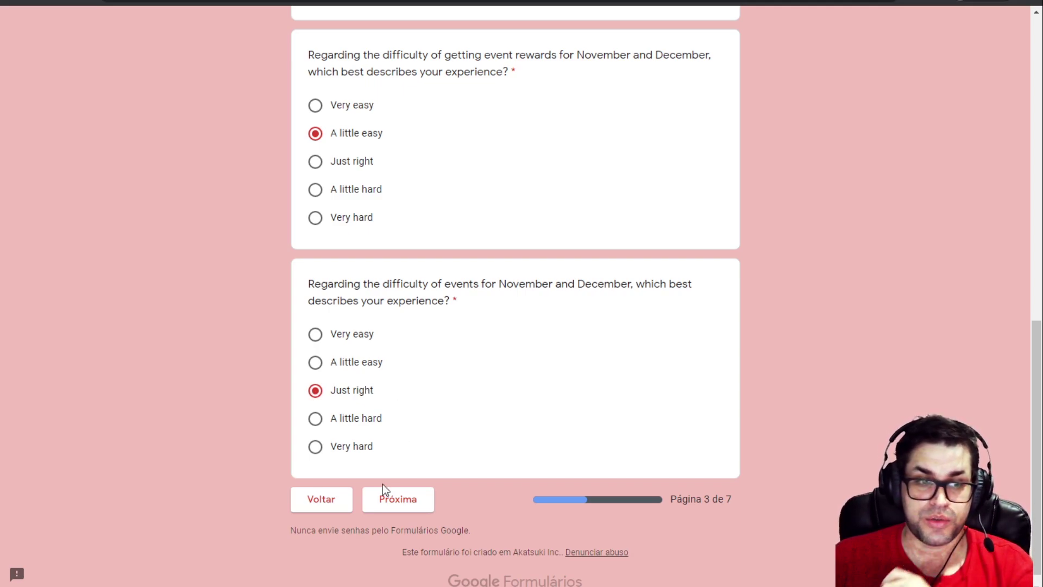
{"action": "left_click", "coordinate": [412, 510]}
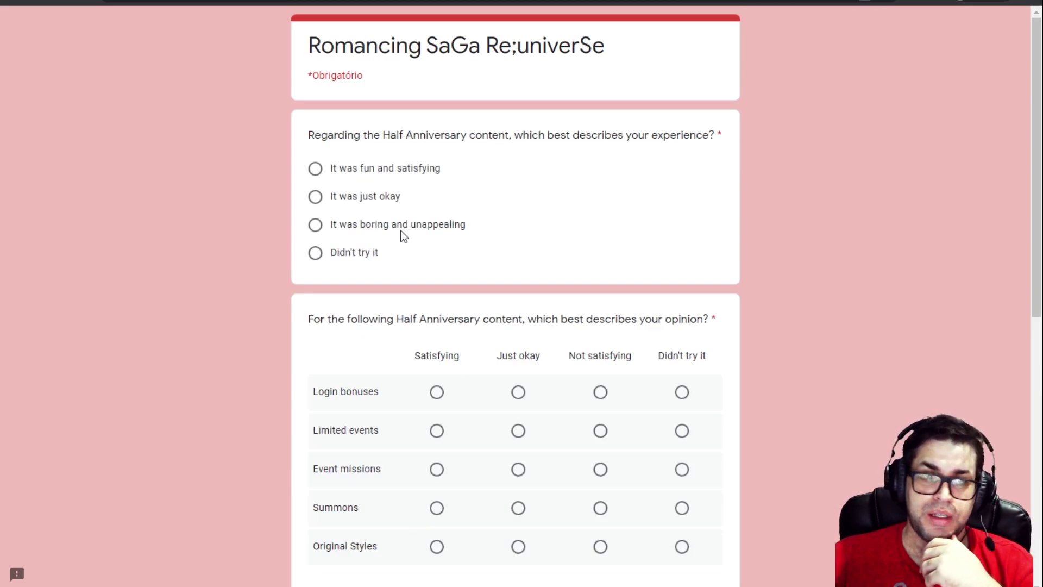
Rate the Half Anniversary experience "It was fun and satisfying" and mark all five Half Anniversary content items, from login bonuses to Original Styles, as Satisfying
{"action": "left_click", "coordinate": [410, 172]}
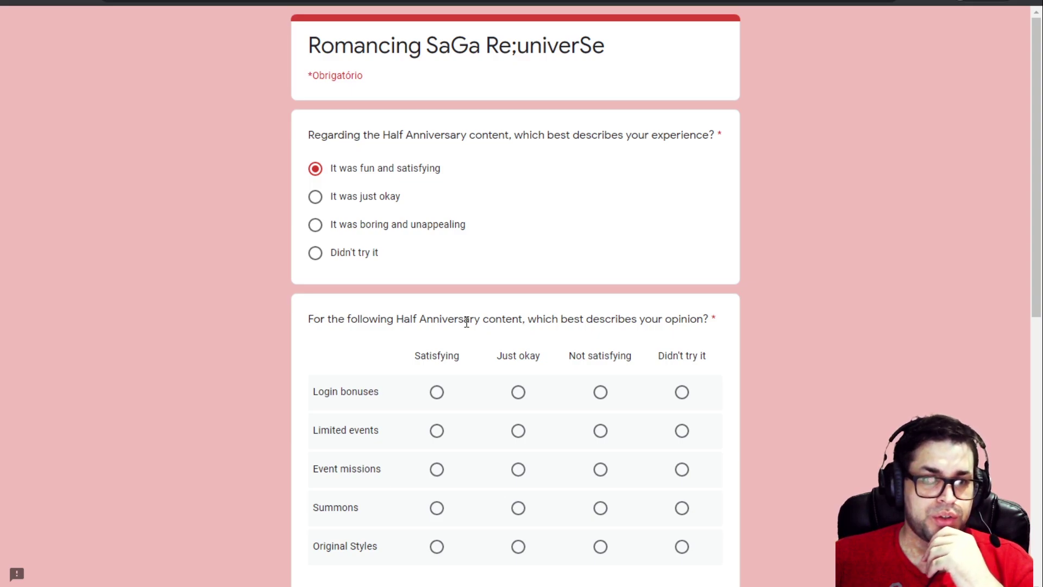
{"action": "scroll", "coordinate": [466, 323], "scroll_direction": "down", "scroll_amount": 1}
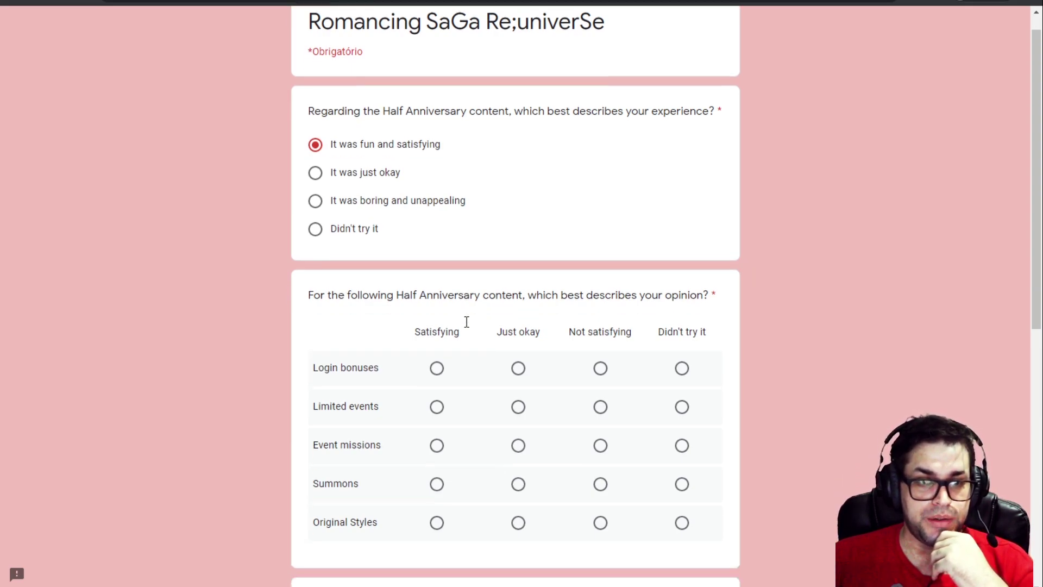
{"action": "left_click", "coordinate": [437, 322]}
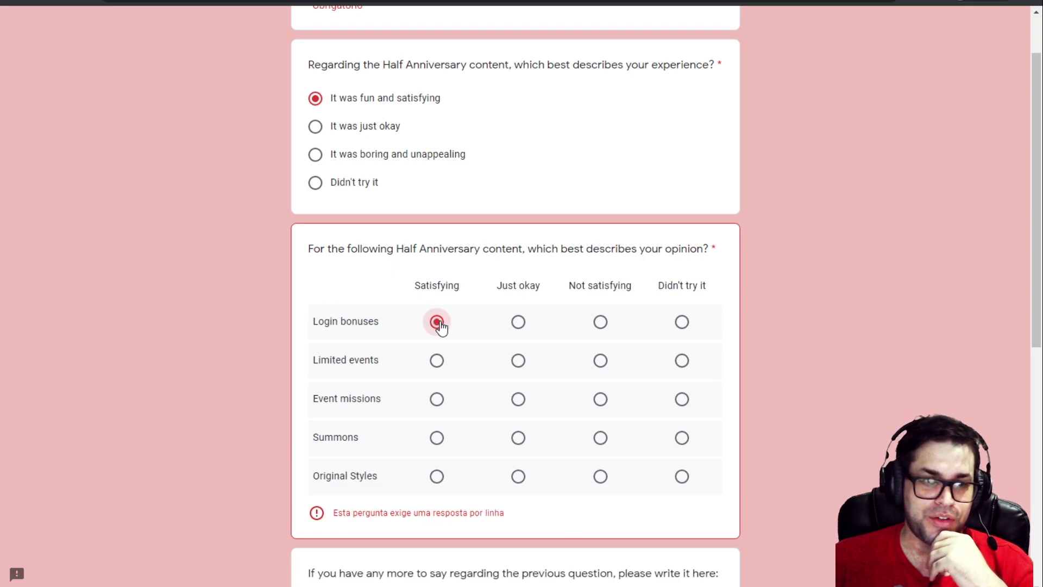
{"action": "left_click", "coordinate": [443, 366]}
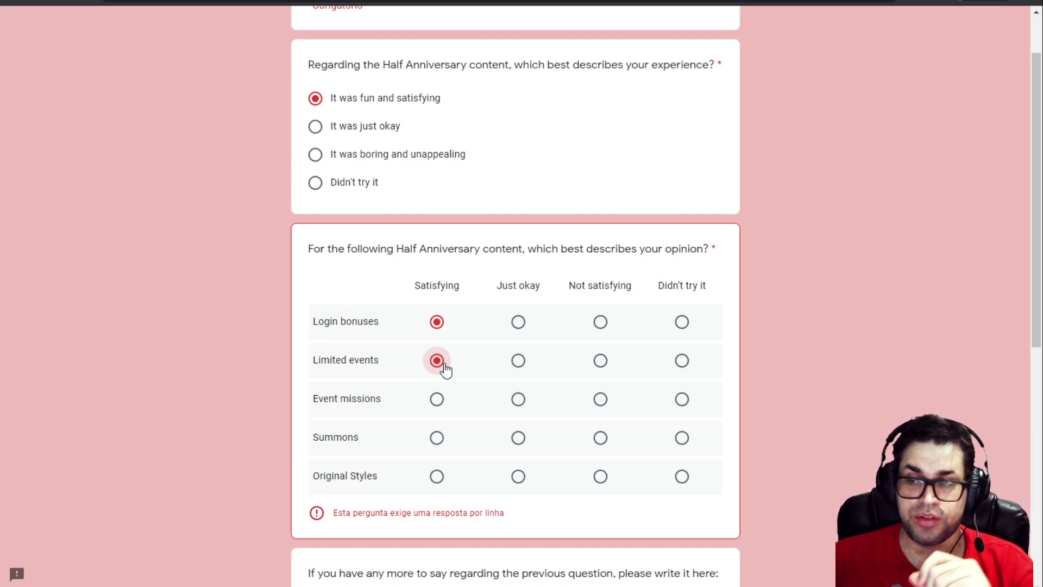
{"action": "left_click", "coordinate": [436, 401]}
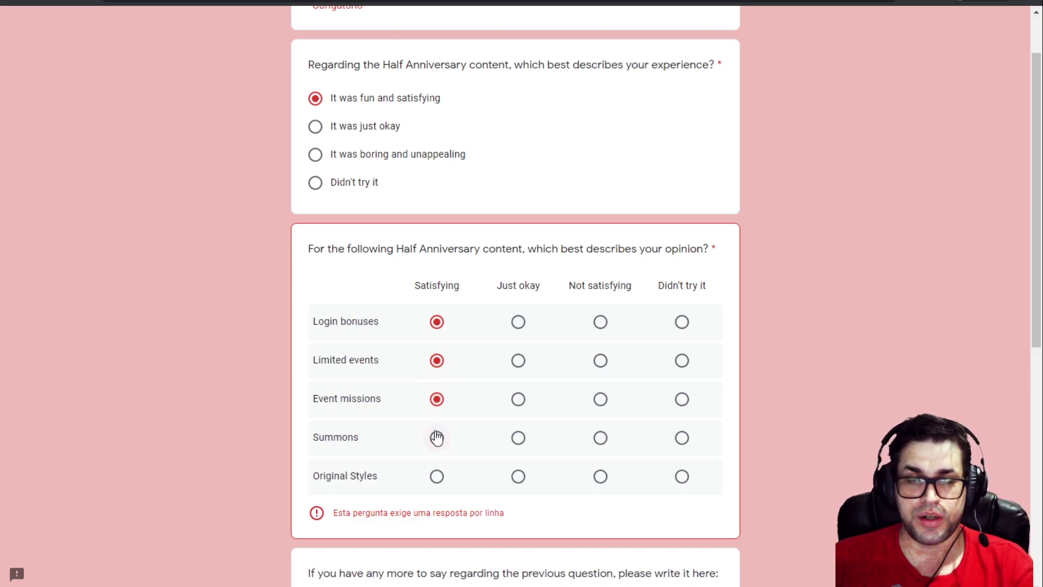
{"action": "left_click", "coordinate": [437, 438]}
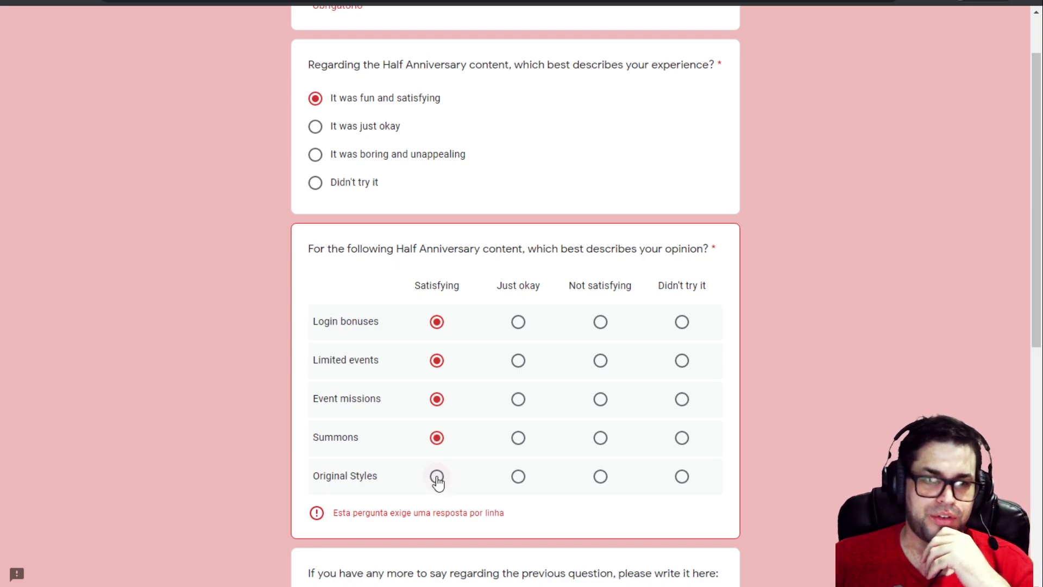
{"action": "left_click", "coordinate": [437, 476]}
Write the Half Anniversary comment "next time if you release 2 very grindy event, make it at least 1 wekk apart"
{"action": "scroll", "coordinate": [546, 386], "scroll_direction": "down", "scroll_amount": 4}
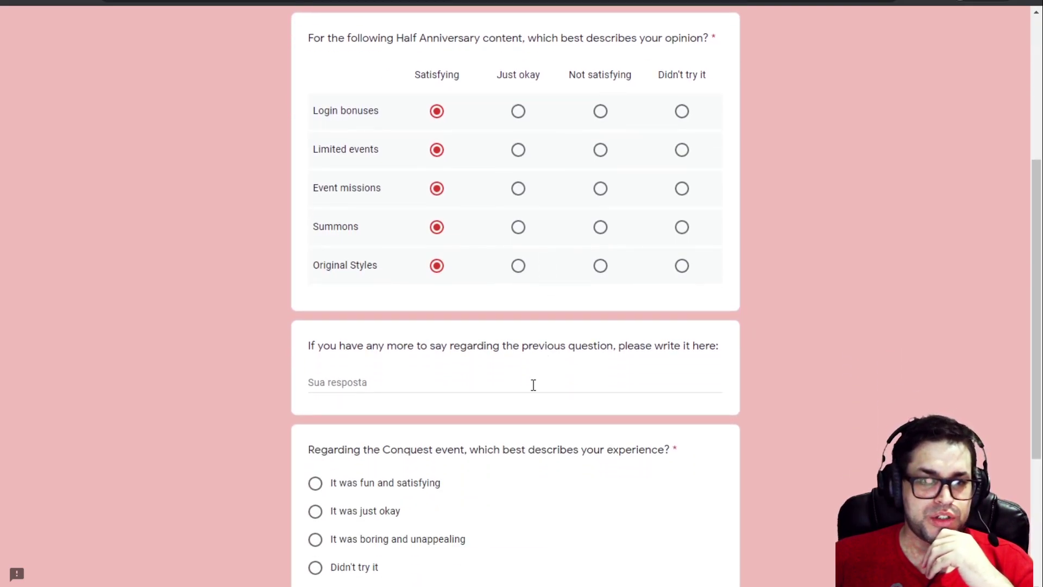
{"action": "left_click", "coordinate": [533, 384]}
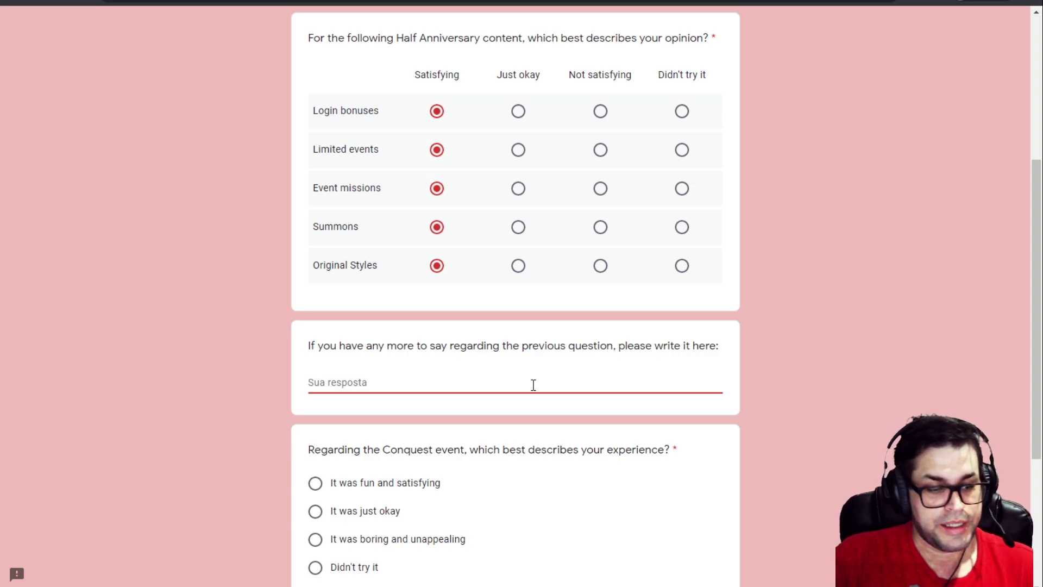
{"action": "type", "text": "next ti"}
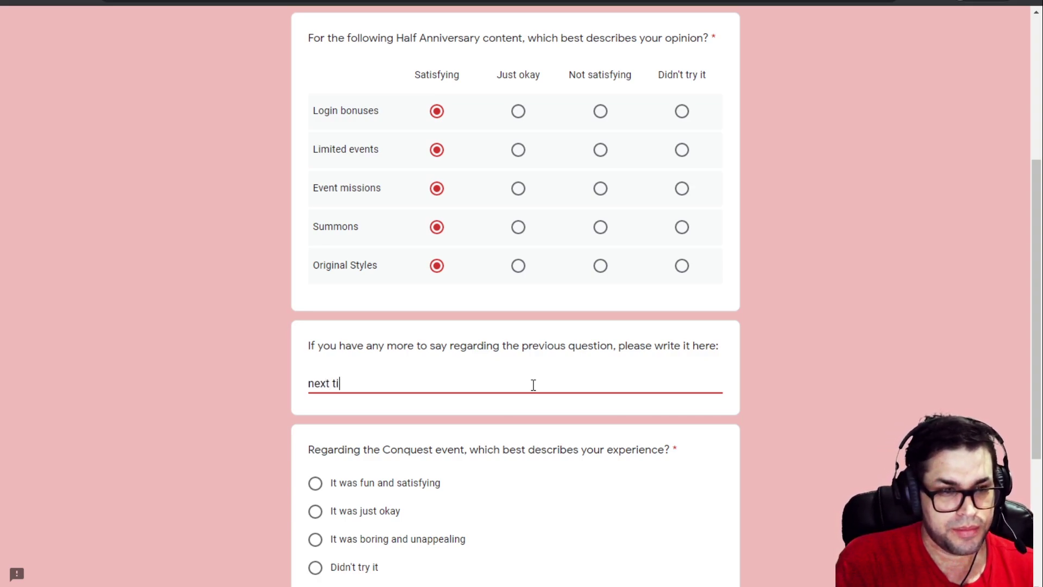
{"action": "type", "text": "me if you r"}
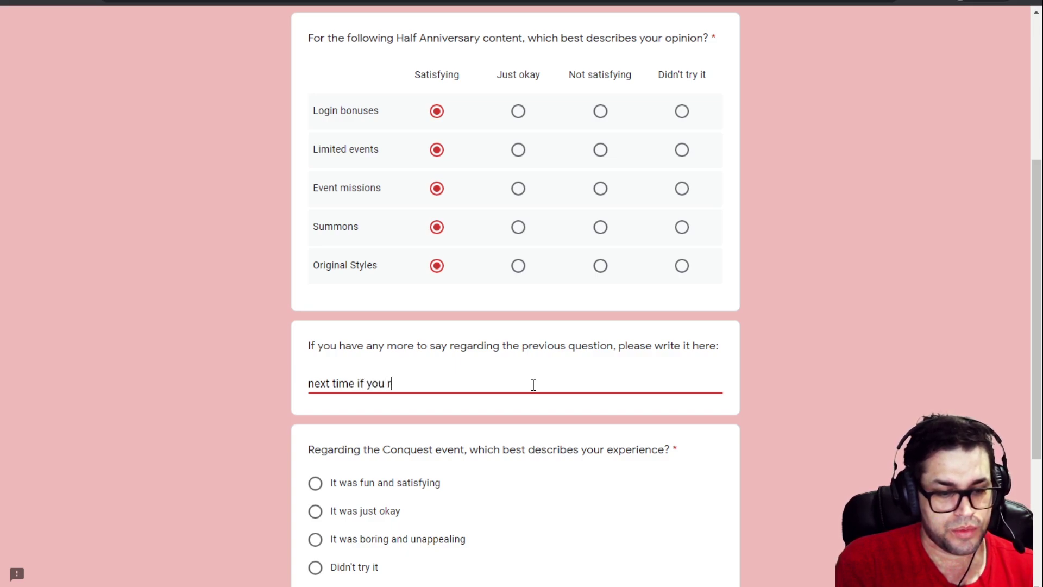
{"action": "type", "text": "elease 2 ve"}
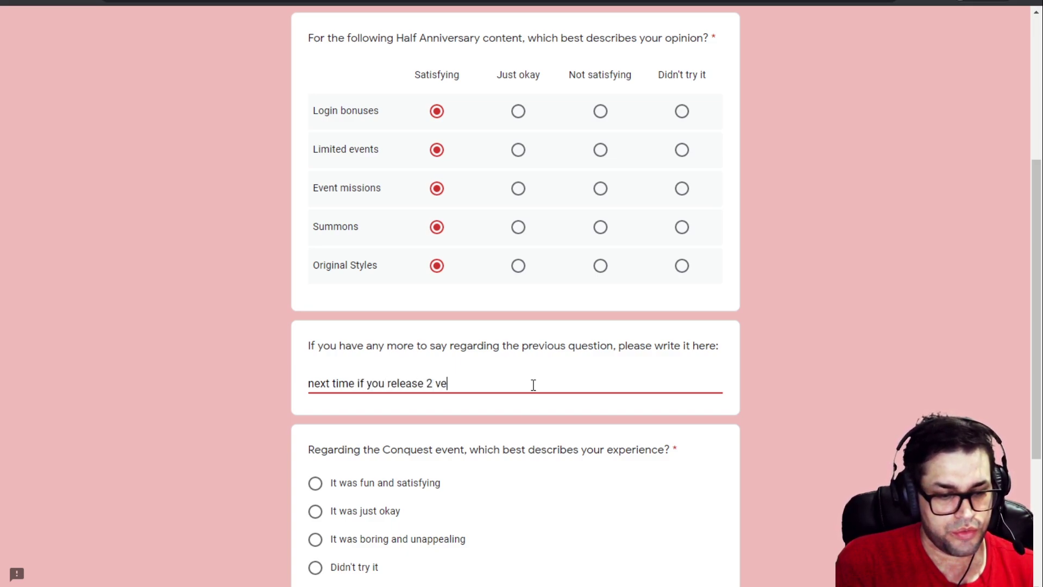
{"action": "type", "text": "ry grindy "}
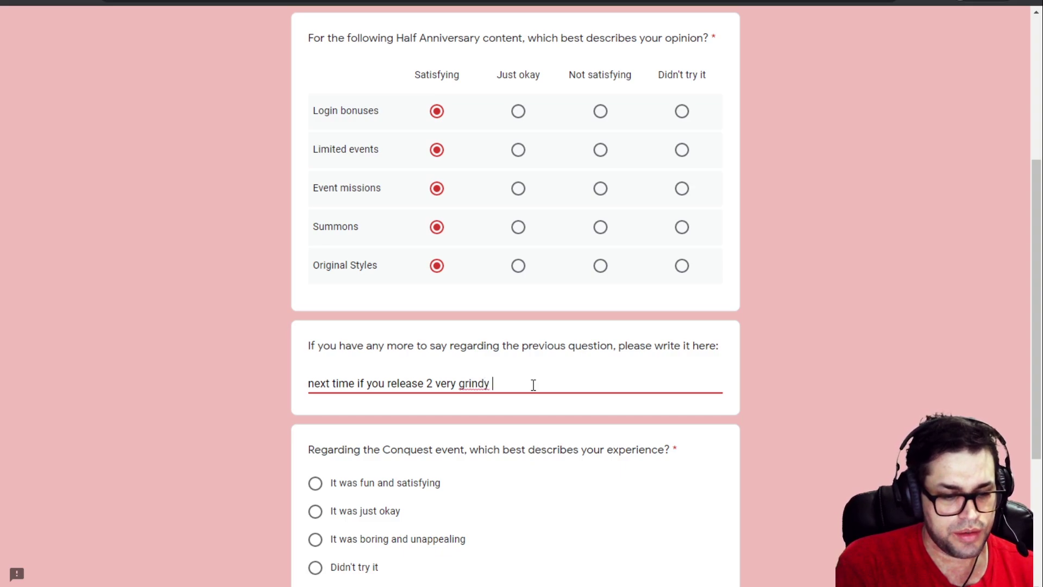
{"action": "type", "text": "event, m"}
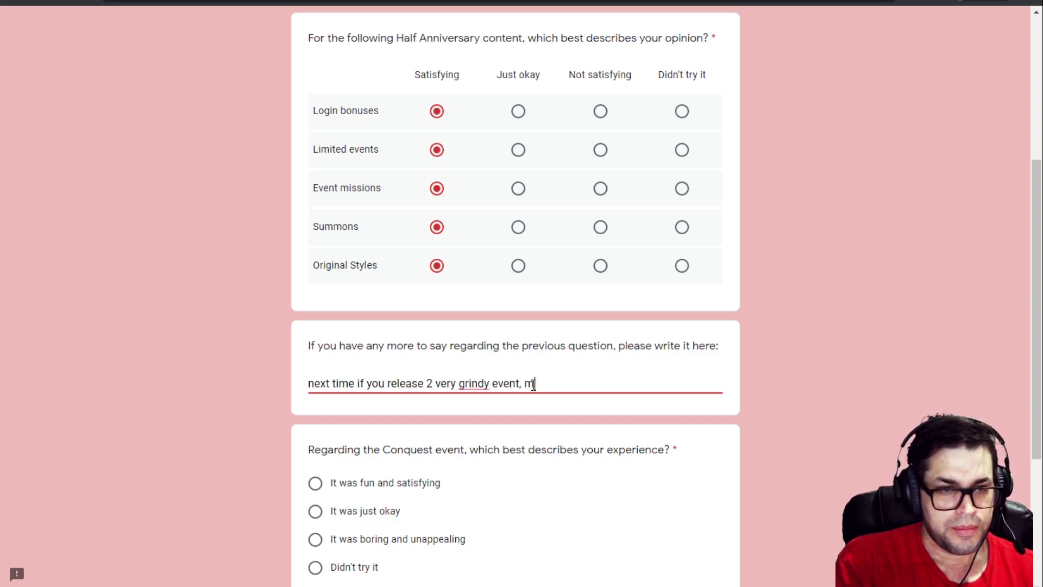
{"action": "type", "text": "ake it at least"}
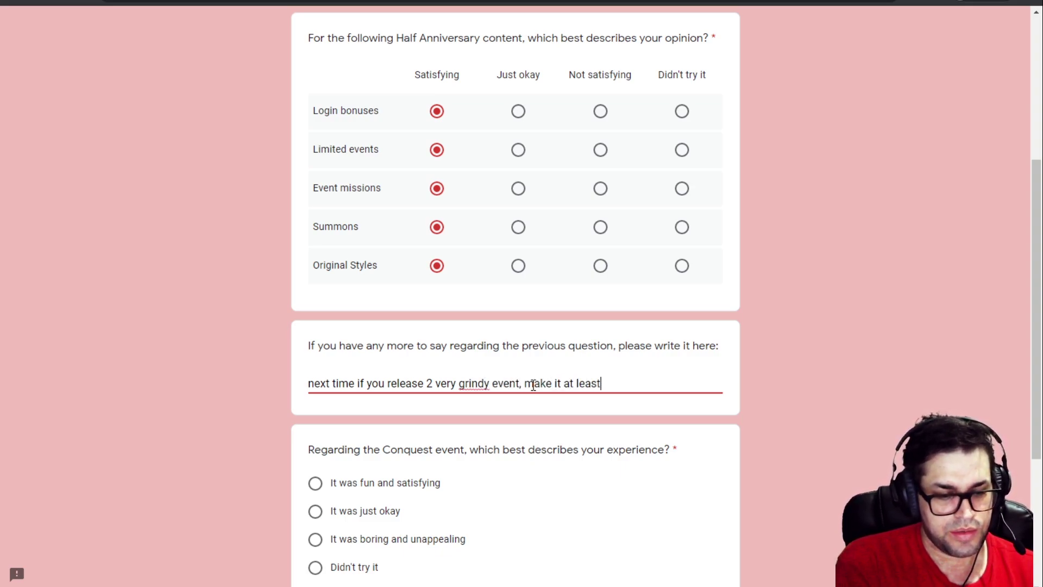
{"action": "type", "text": " 1 wekk apart"}
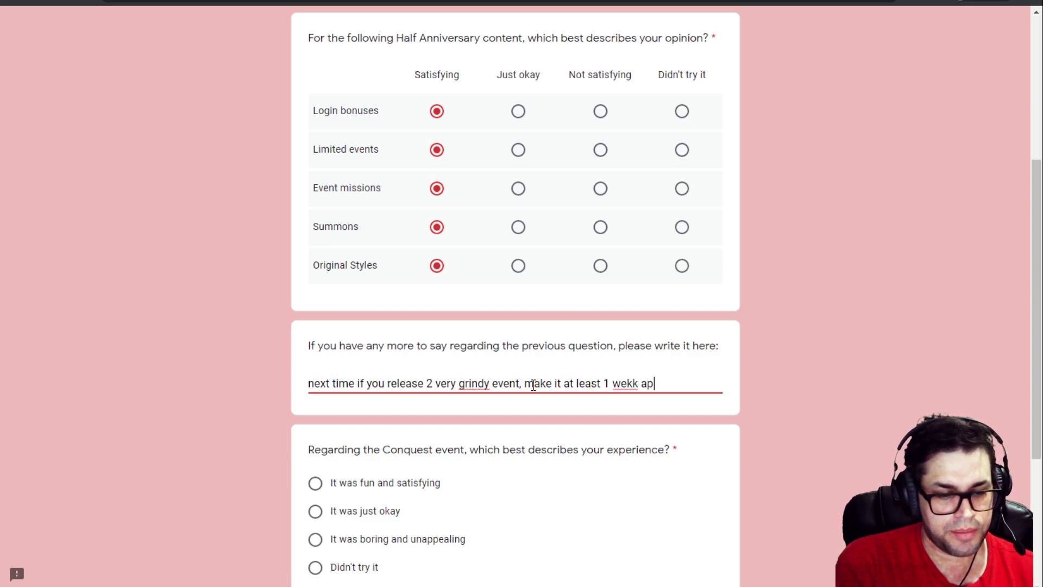
Correct the misspelled word "wekk" to "week" in the Half Anniversary comment
{"action": "key", "text": "Left"}
{"action": "key", "text": "Left"}
{"action": "key", "text": "Left"}
{"action": "key", "text": "Left"}
{"action": "key", "text": "Left"}
{"action": "key", "text": "Left"}
{"action": "key", "text": "Left"}
{"action": "key", "text": "Left"}
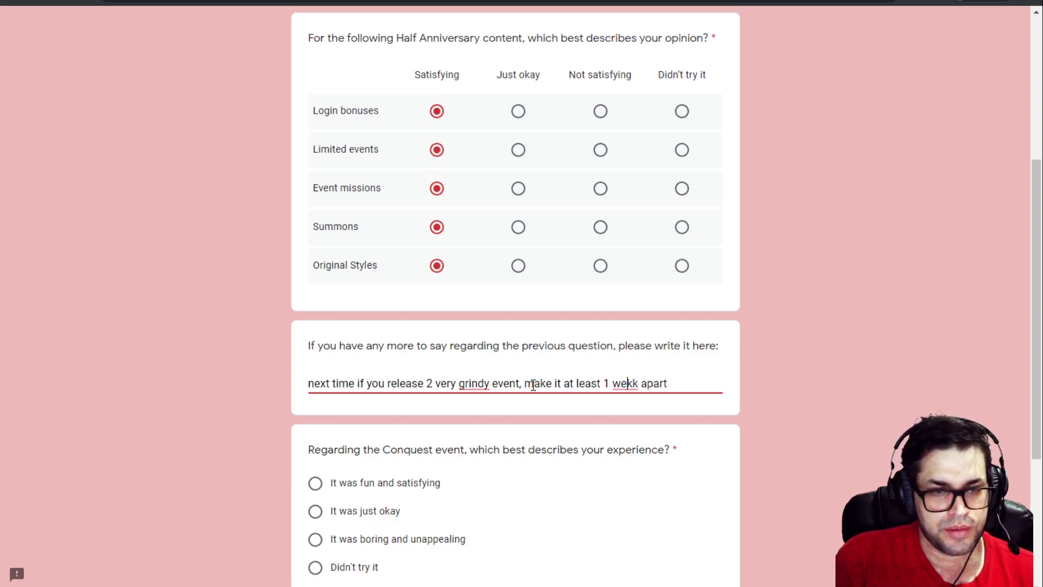
{"action": "key", "text": "Delete"}
{"action": "type", "text": "e"}
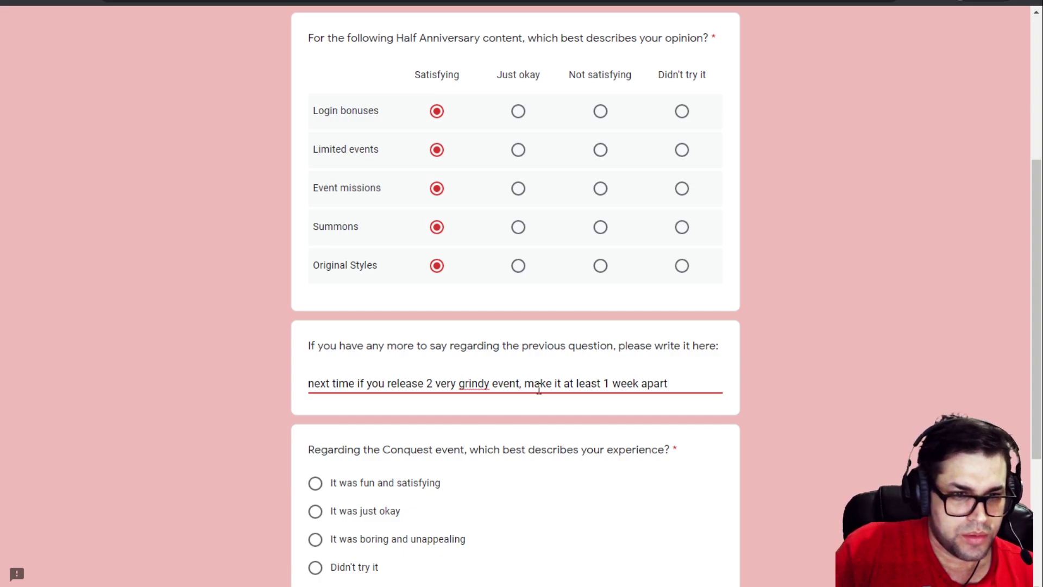
Extend the end of the Half Anniversary comment with ", or wait one to end to release another"
{"action": "type", "text": ", o"}
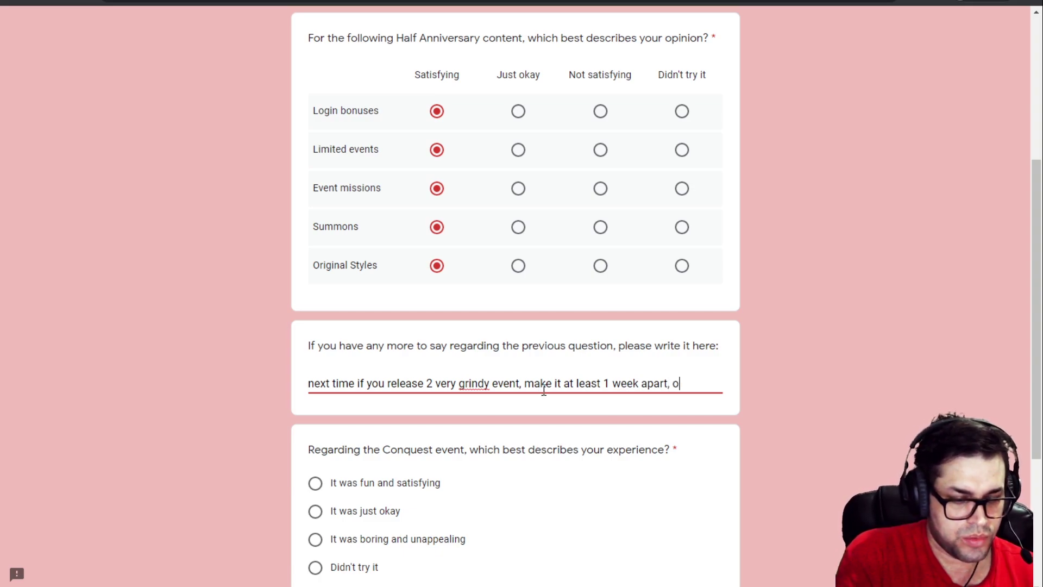
{"action": "type", "text": "r wait one to"}
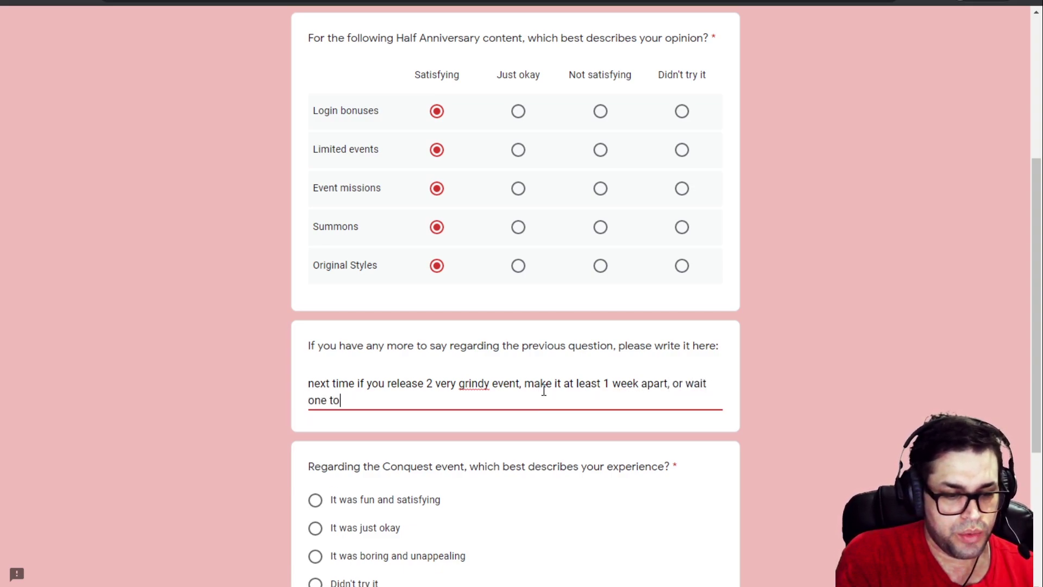
{"action": "type", "text": " end to release another"}
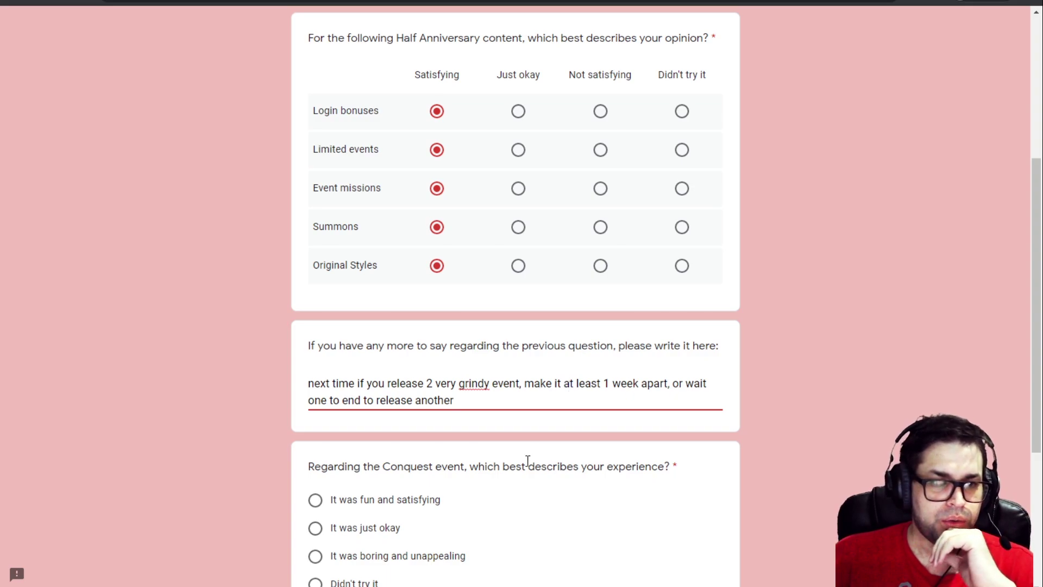
Rate the Conquest event experience as "It was fun and satisfying"
{"action": "scroll", "coordinate": [528, 460], "scroll_direction": "down", "scroll_amount": 1}
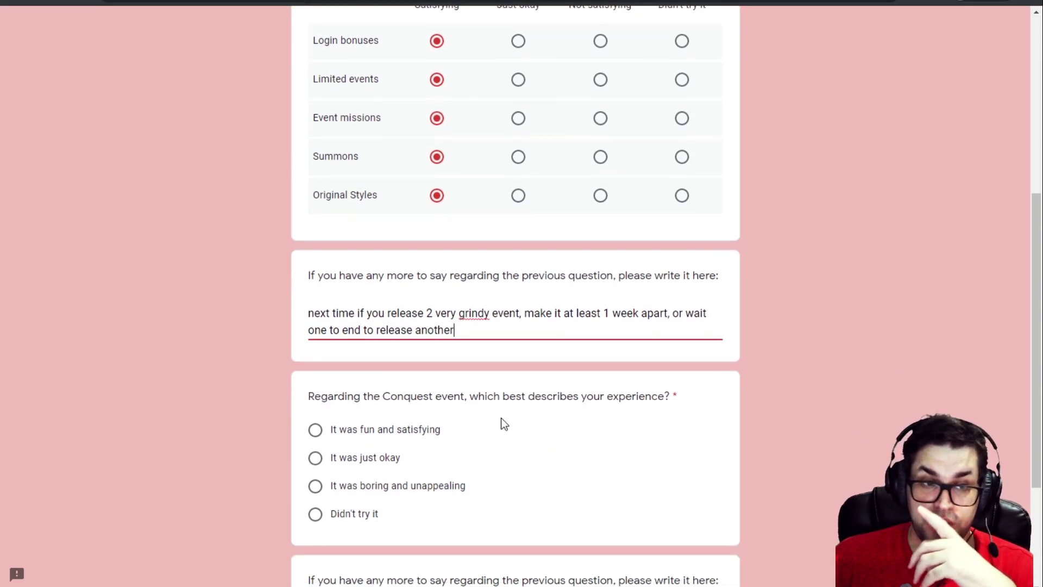
{"action": "left_click", "coordinate": [441, 431]}
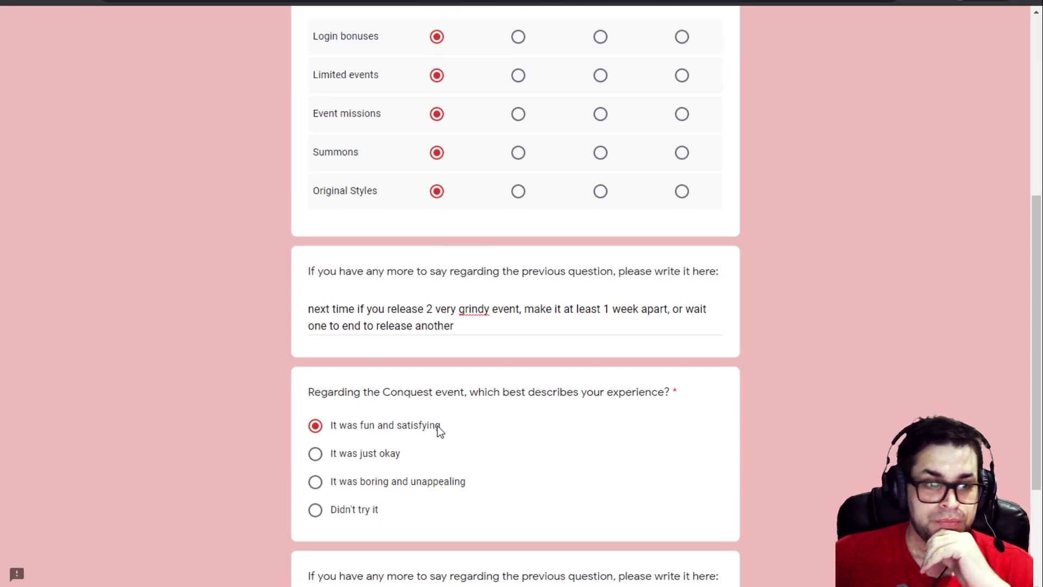
Start the Conquest event comment with "release more content on the first part of the event, so that"
{"action": "scroll", "coordinate": [438, 426], "scroll_direction": "down", "scroll_amount": 3}
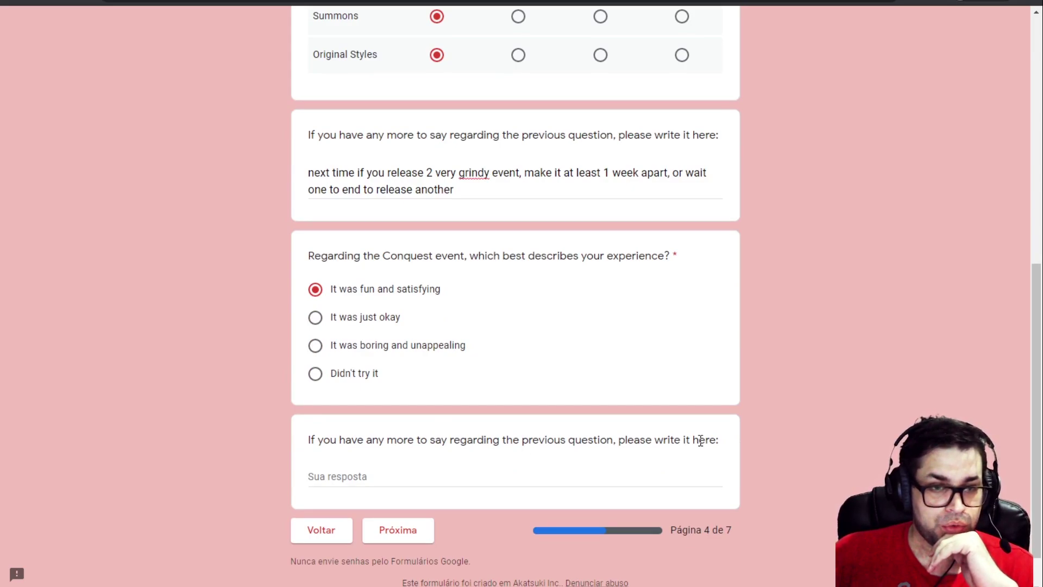
{"action": "left_click", "coordinate": [590, 480]}
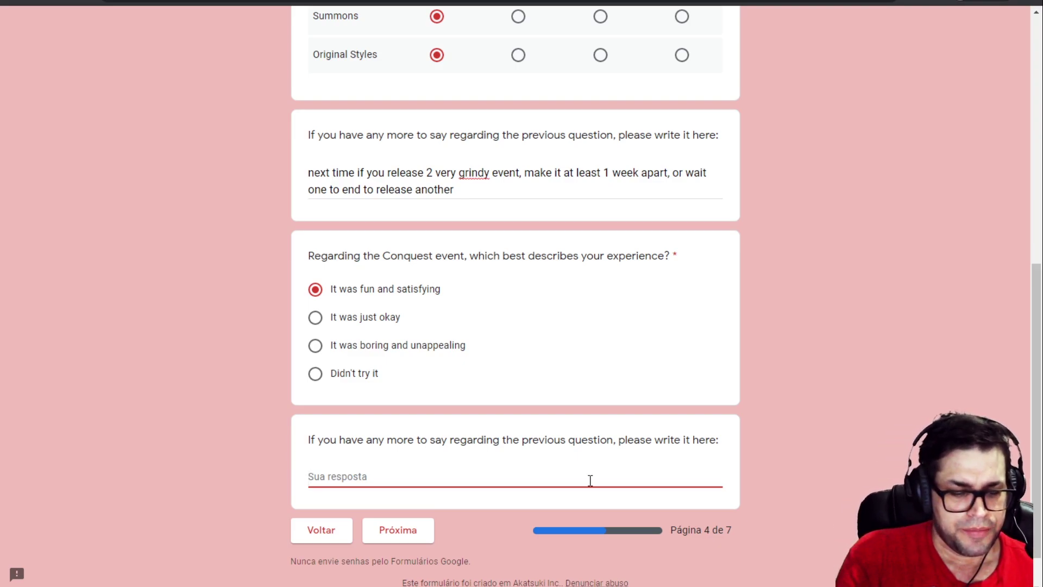
{"action": "type", "text": "release m"}
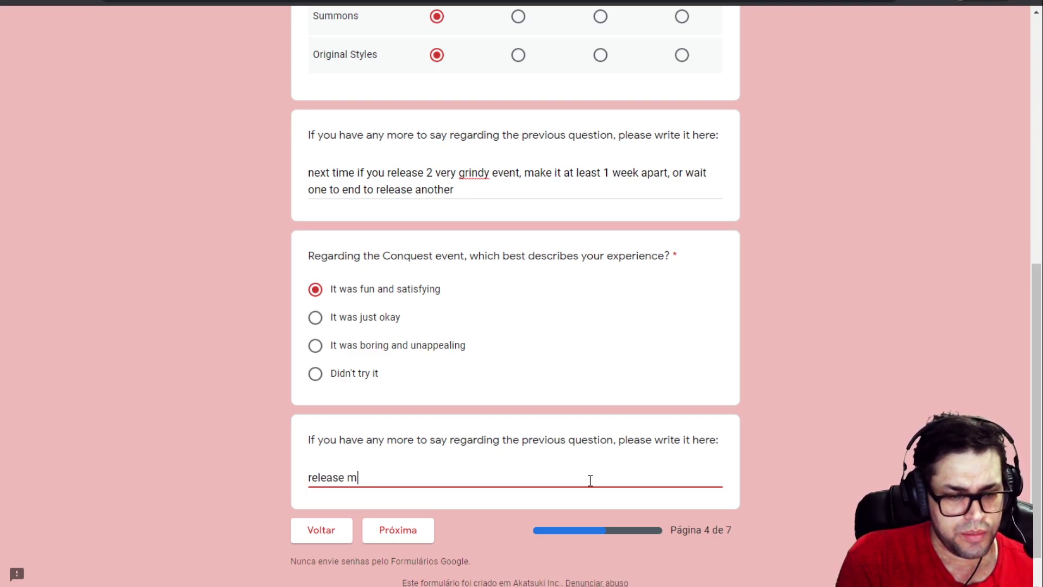
{"action": "type", "text": "ore content one"}
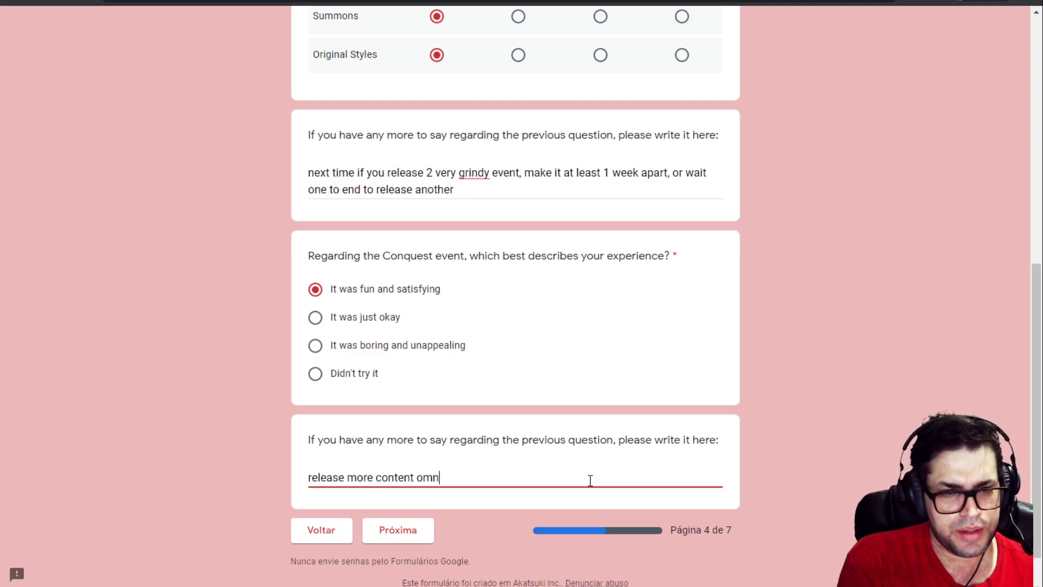
{"action": "key", "text": "BackSpace"}
{"action": "key", "text": "BackSpace"}
{"action": "type", "text": "n the first "}
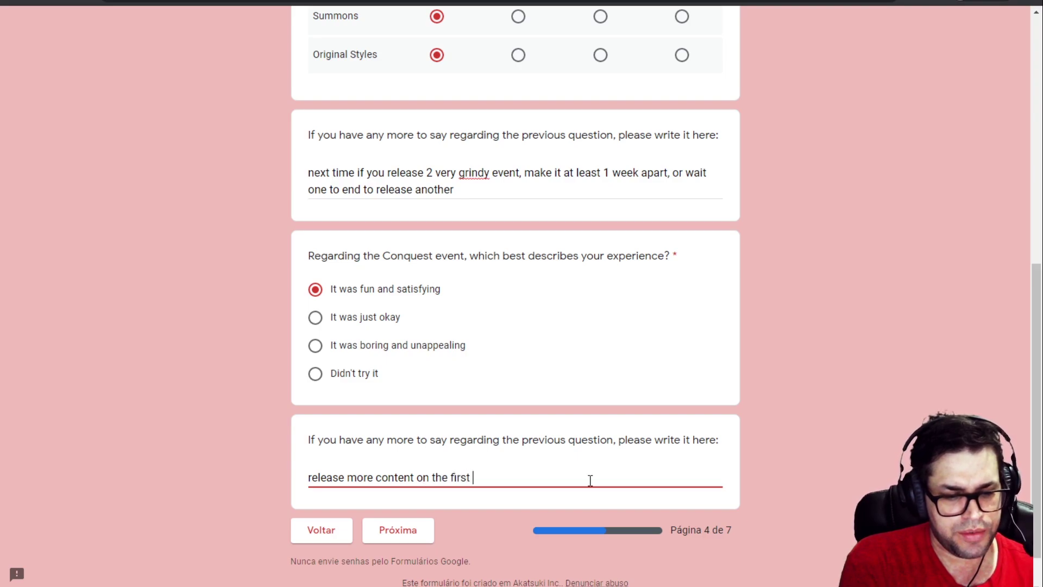
{"action": "type", "text": "part of the even"}
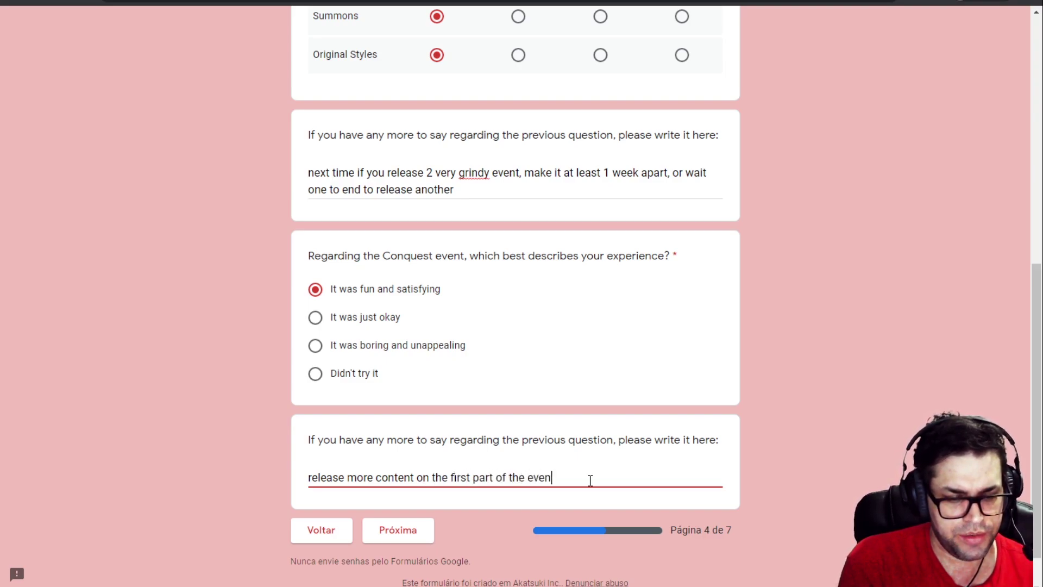
{"action": "type", "text": "t, so that i"}
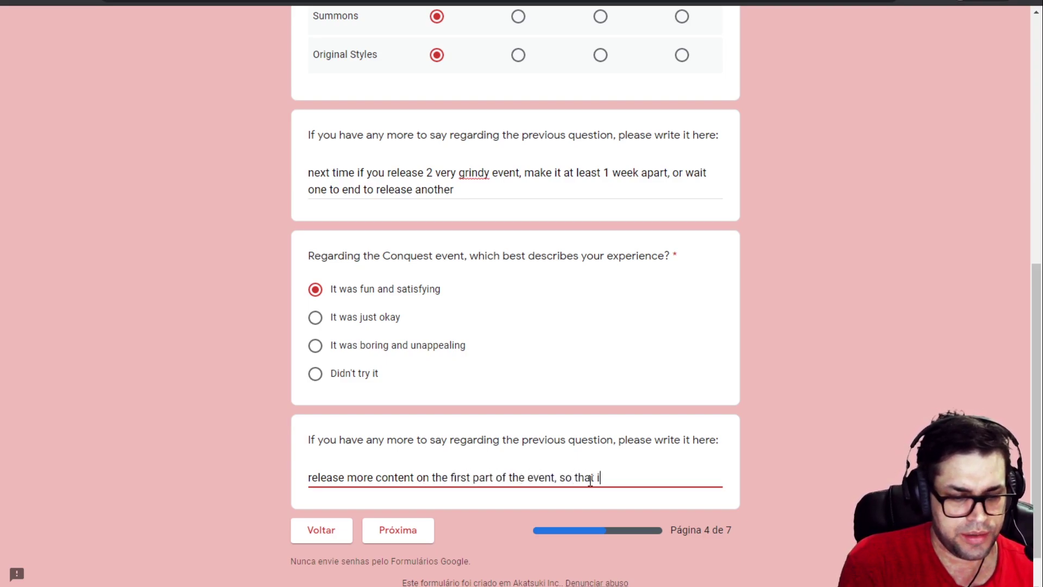
Finish the Conquest event comment with "it doesn't get overwhelming" and advance to the next survey page
{"action": "type", "text": "t doenst'"}
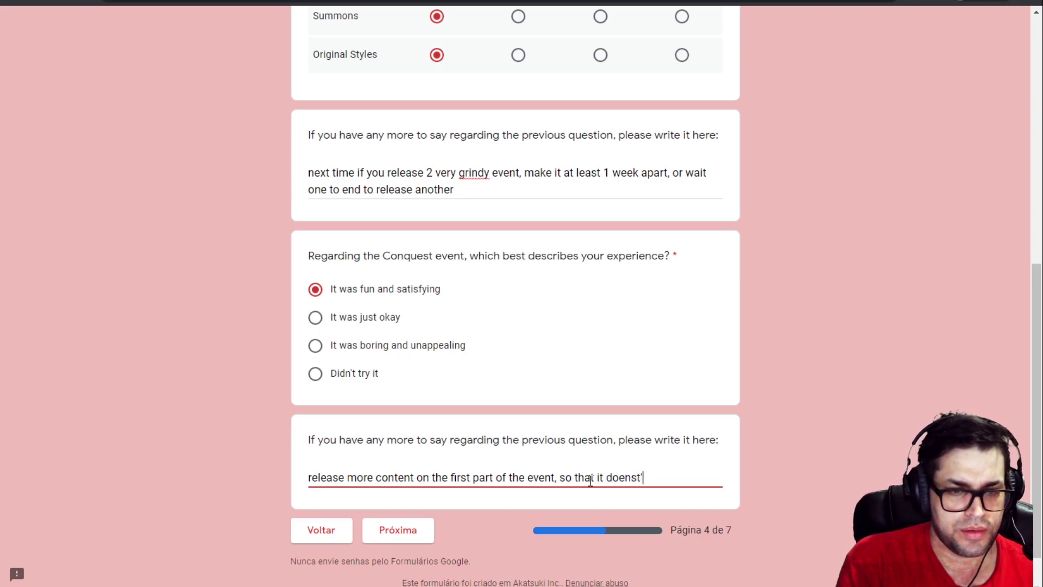
{"action": "key", "text": "BackSpace"}
{"action": "key", "text": "BackSpace"}
{"action": "key", "text": "BackSpace"}
{"action": "type", "text": "s"}
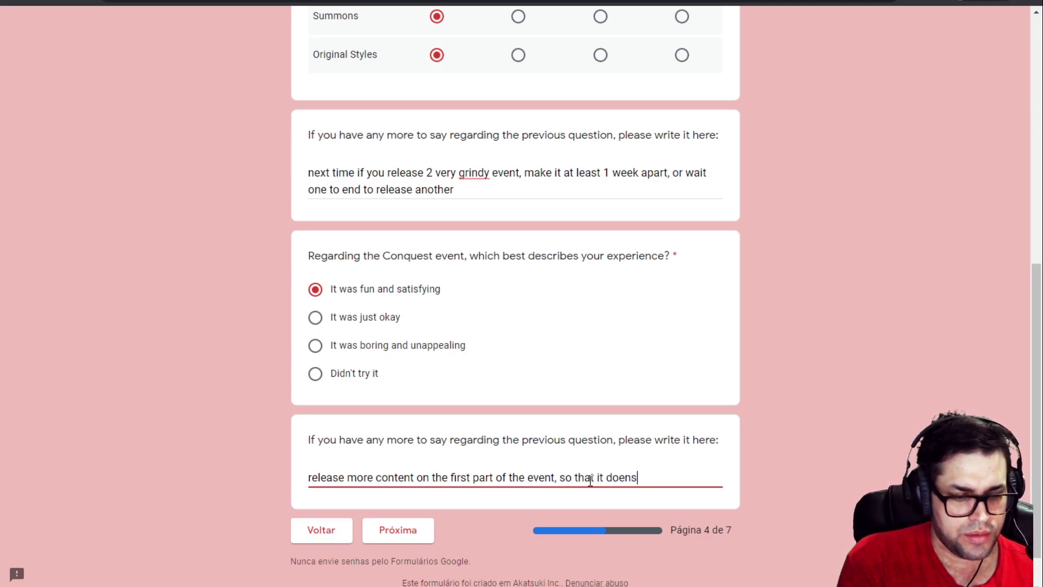
{"action": "key", "text": "BackSpace"}
{"action": "key", "text": "BackSpace"}
{"action": "type", "text": "snt"}
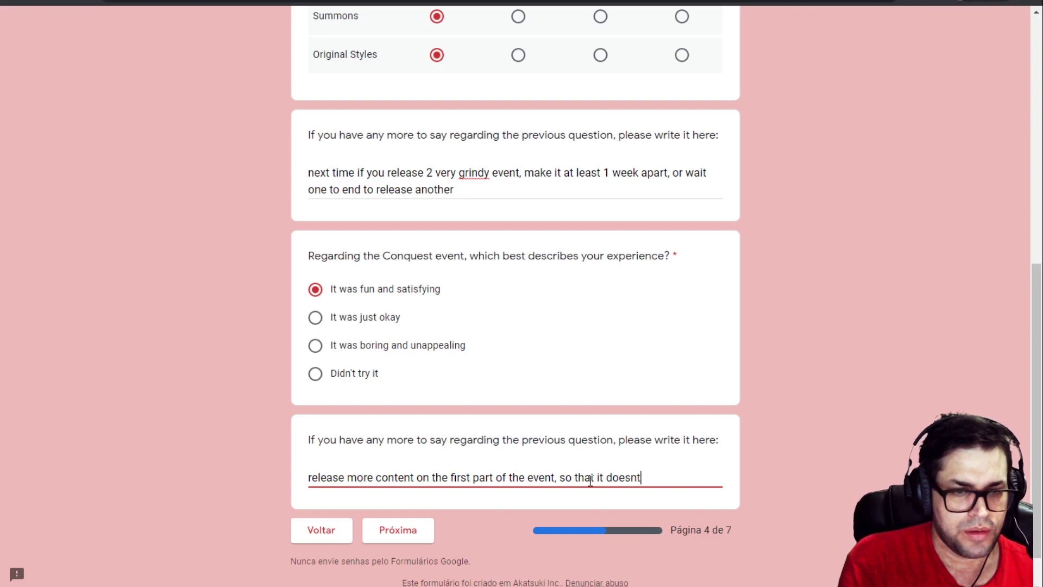
{"action": "key", "text": "BackSpace"}
{"action": "type", "text": "'t get"}
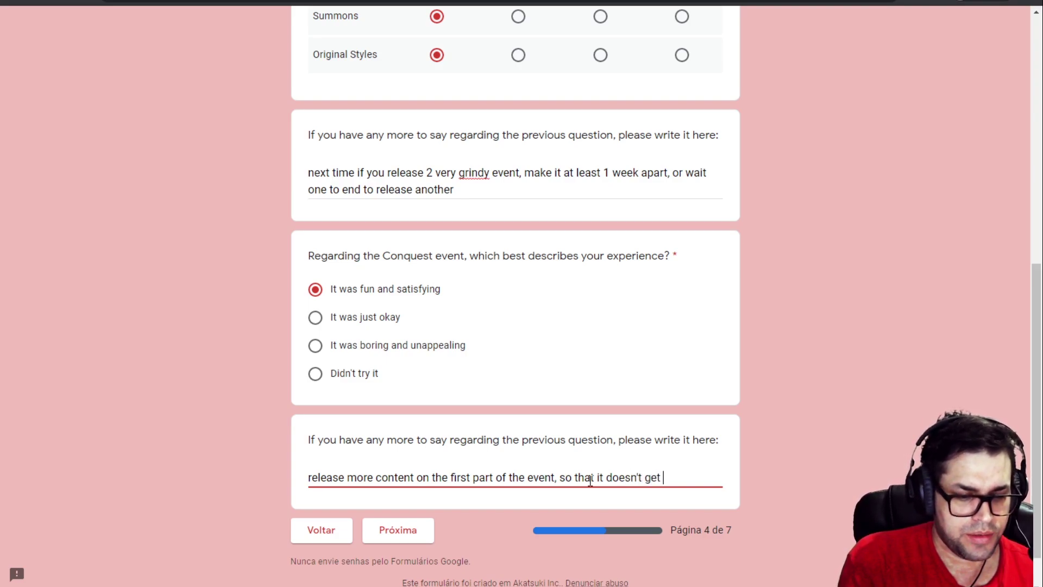
{"action": "type", "text": " overwhelming"}
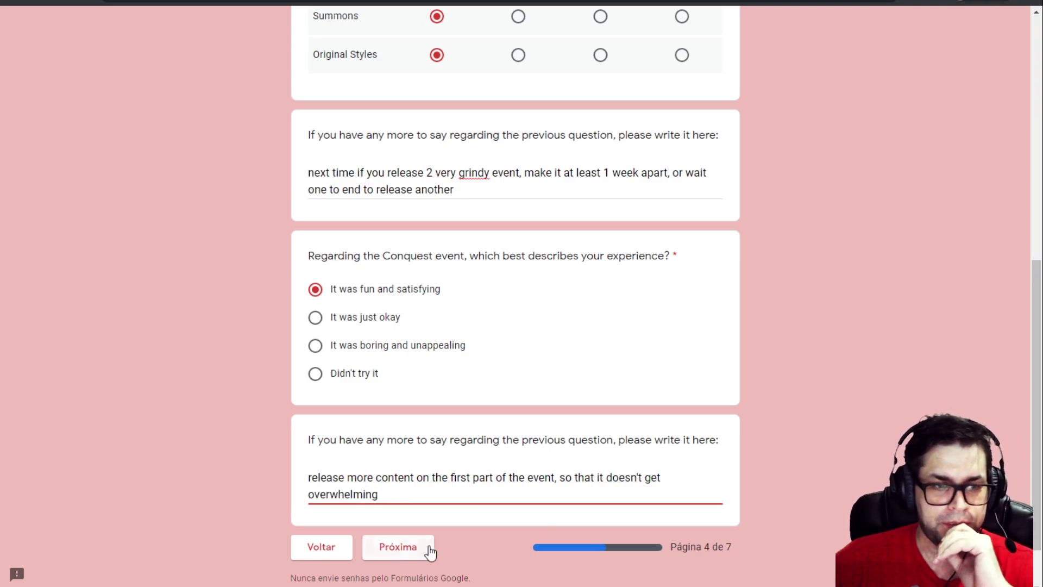
{"action": "left_click", "coordinate": [430, 552]}
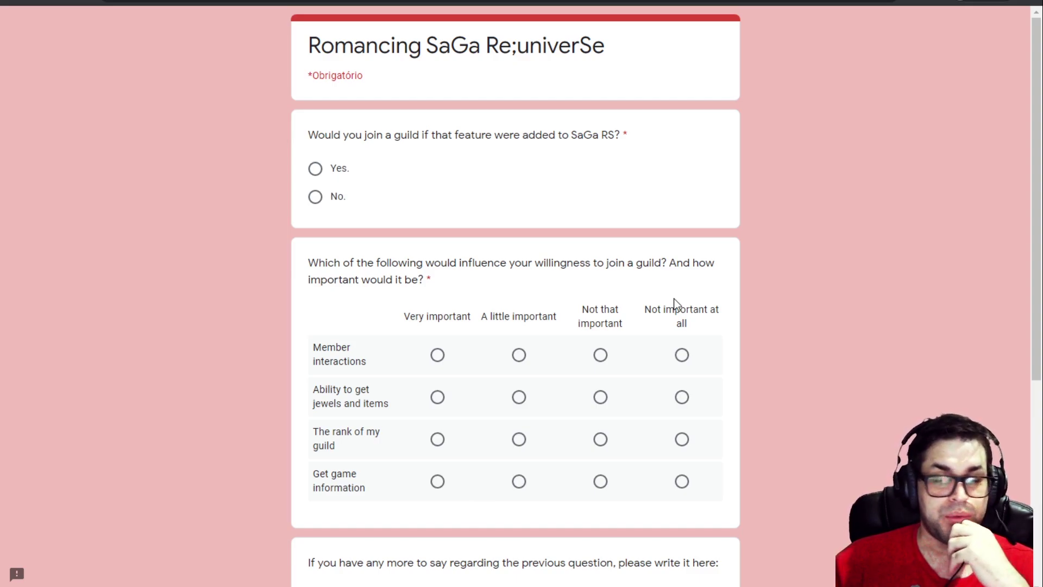
Answer Yes to joining a guild and rate member interactions and jewels and items Very important, guild rank Not important at all, game information Not that important
{"action": "left_click", "coordinate": [339, 174]}
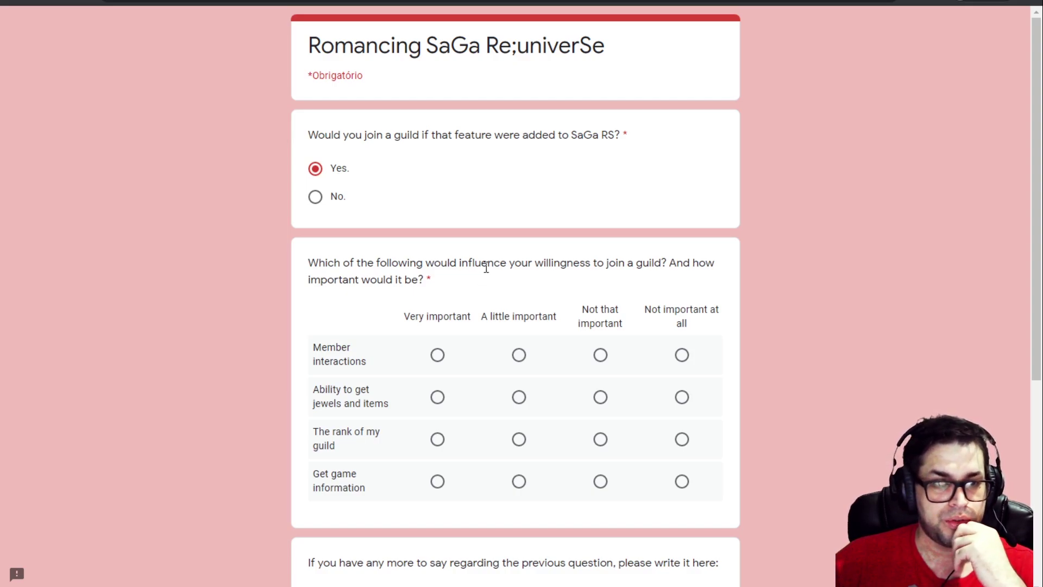
{"action": "left_click", "coordinate": [440, 356]}
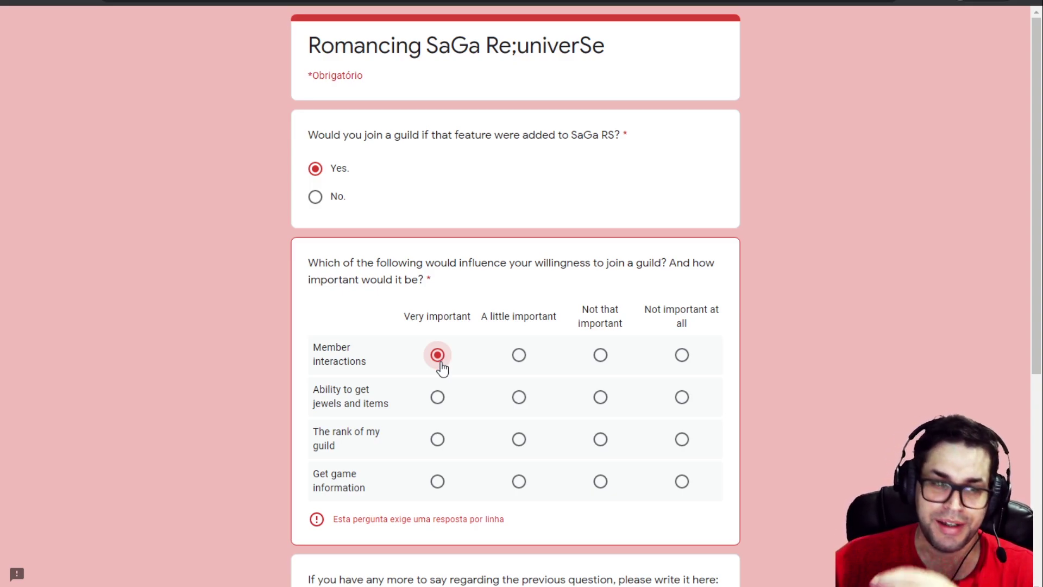
{"action": "left_click", "coordinate": [433, 403]}
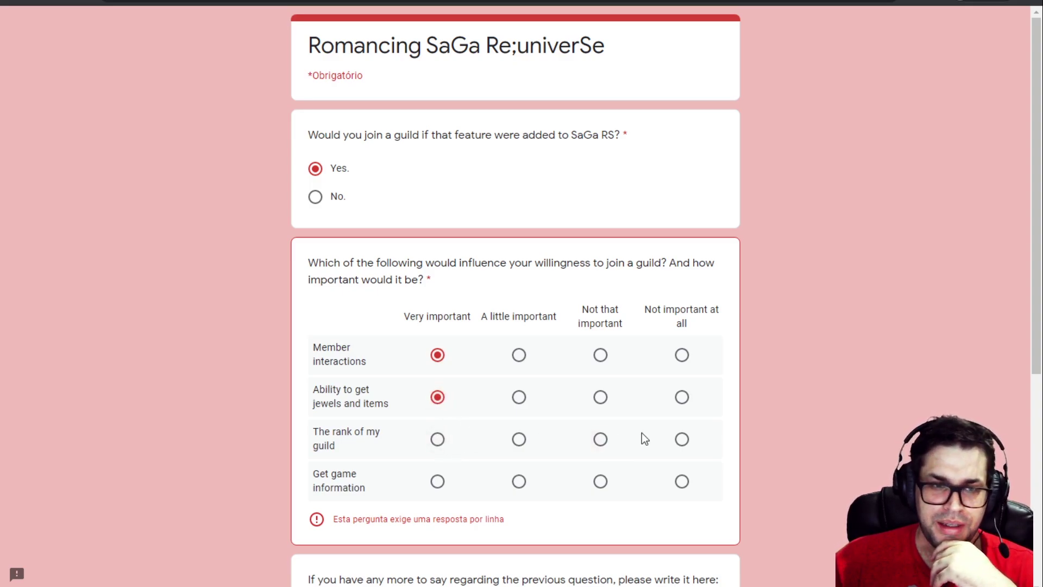
{"action": "left_click", "coordinate": [683, 441]}
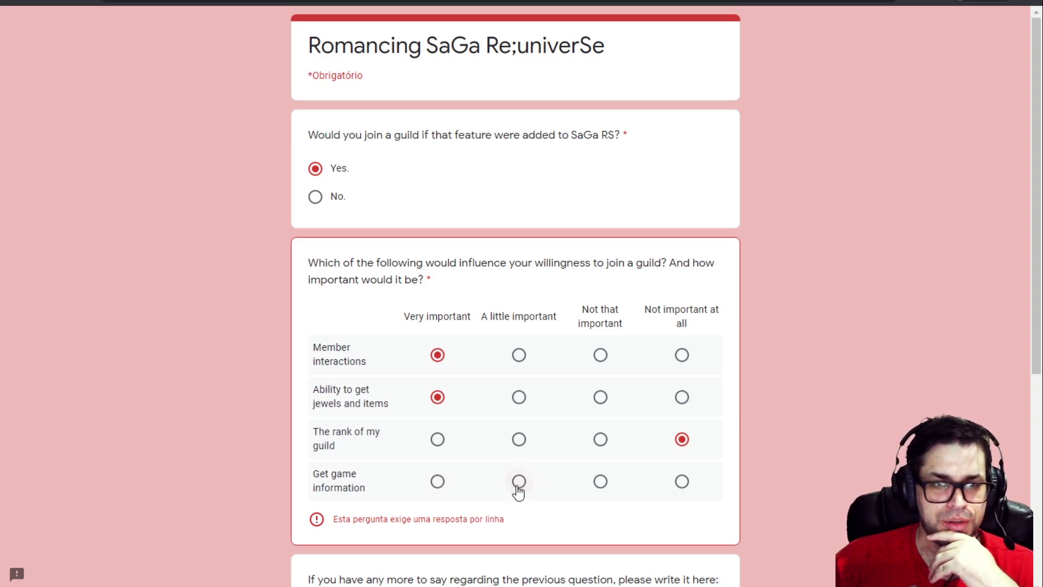
{"action": "left_click", "coordinate": [600, 481]}
Start the comment on the guild importance question with "For guild, I suggest making"
{"action": "scroll", "coordinate": [548, 372], "scroll_direction": "down", "scroll_amount": 2}
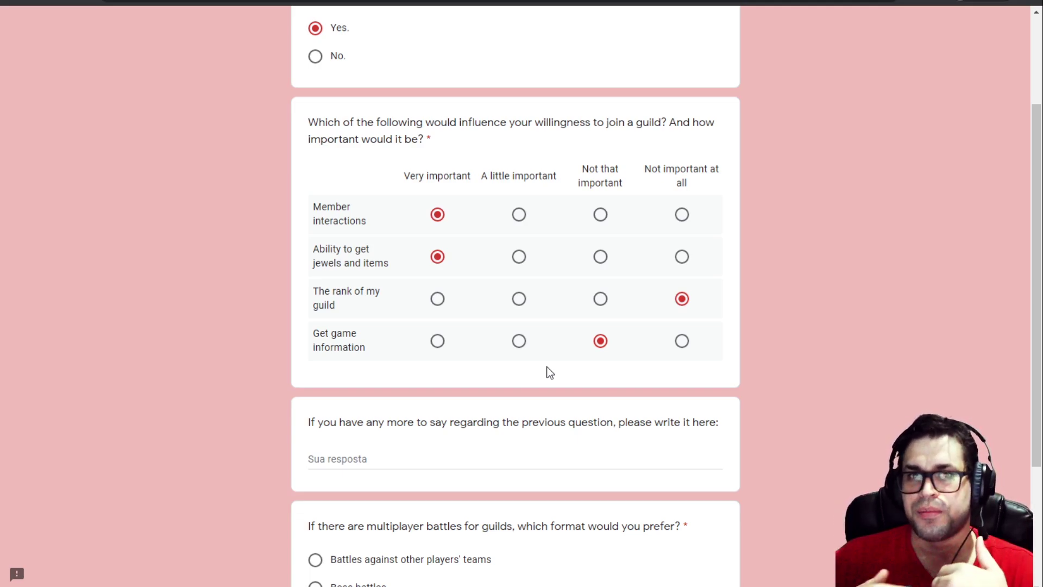
{"action": "left_click", "coordinate": [491, 460]}
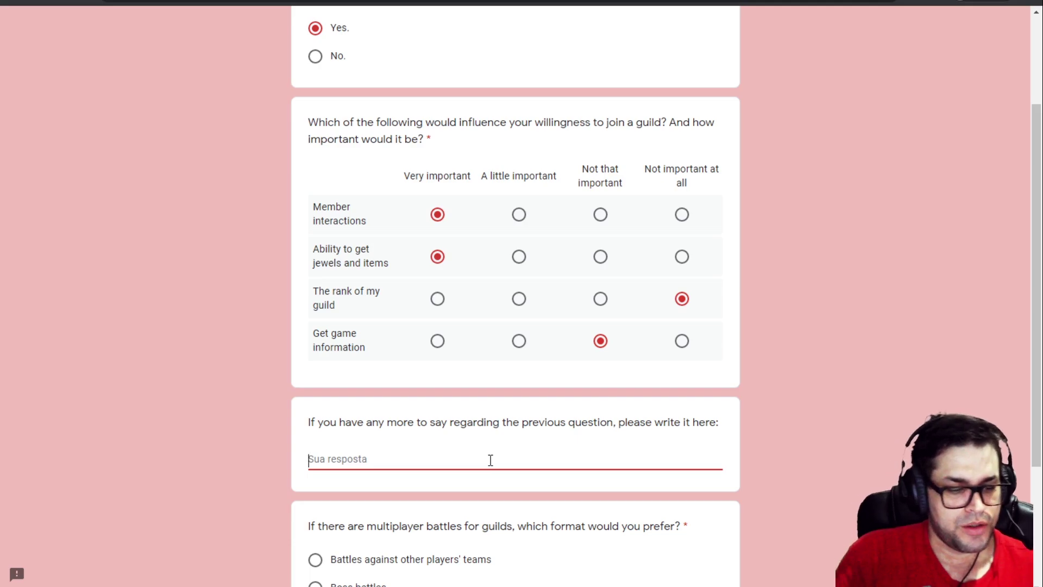
{"action": "type", "text": "For guild"}
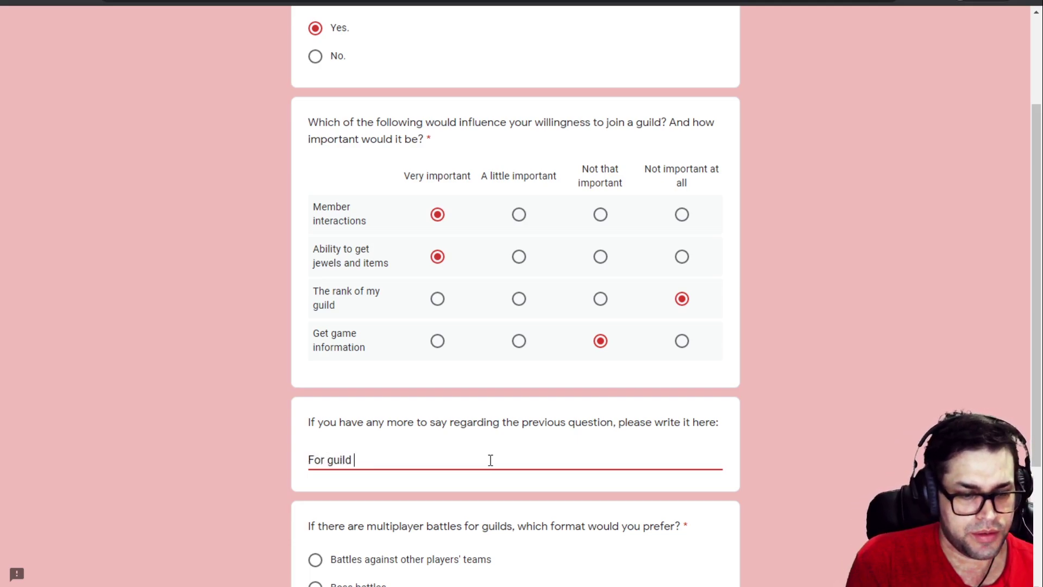
{"action": "type", "text": ", I suhge"}
{"action": "key", "text": "BackSpace"}
{"action": "key", "text": "BackSpace"}
{"action": "key", "text": "BackSpace"}
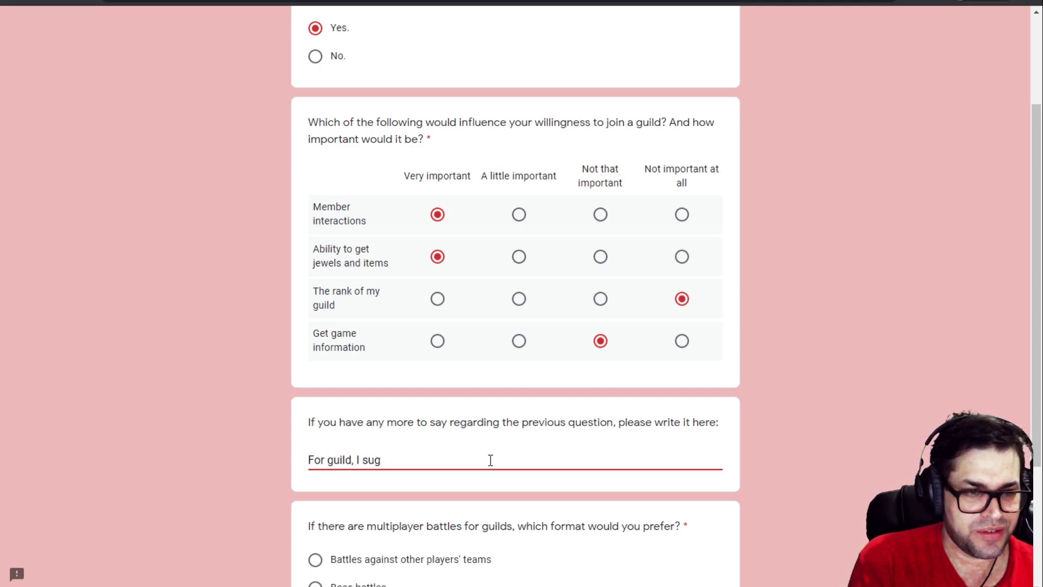
{"action": "type", "text": "ggest "}
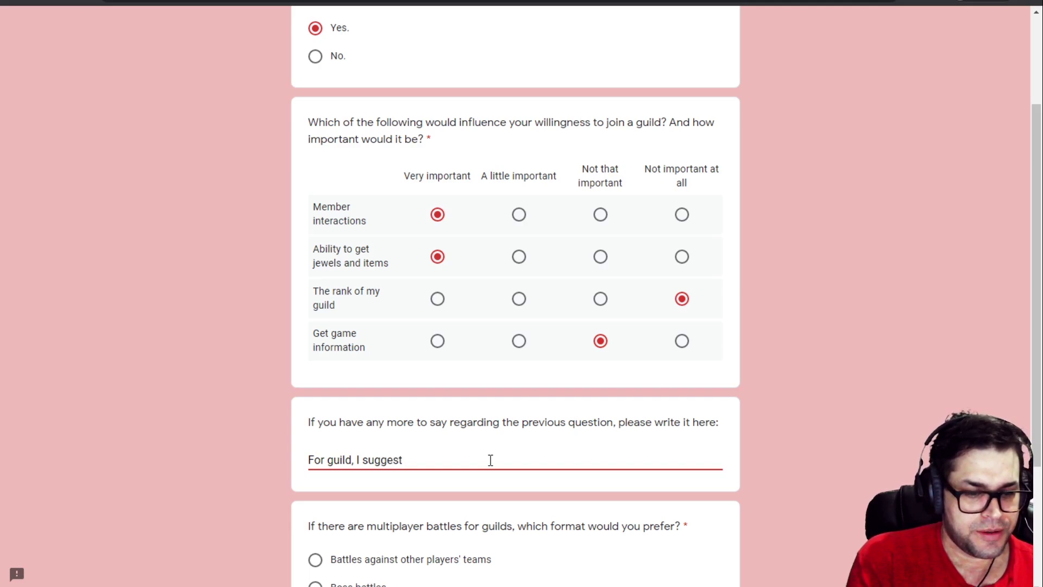
{"action": "type", "text": "making"}
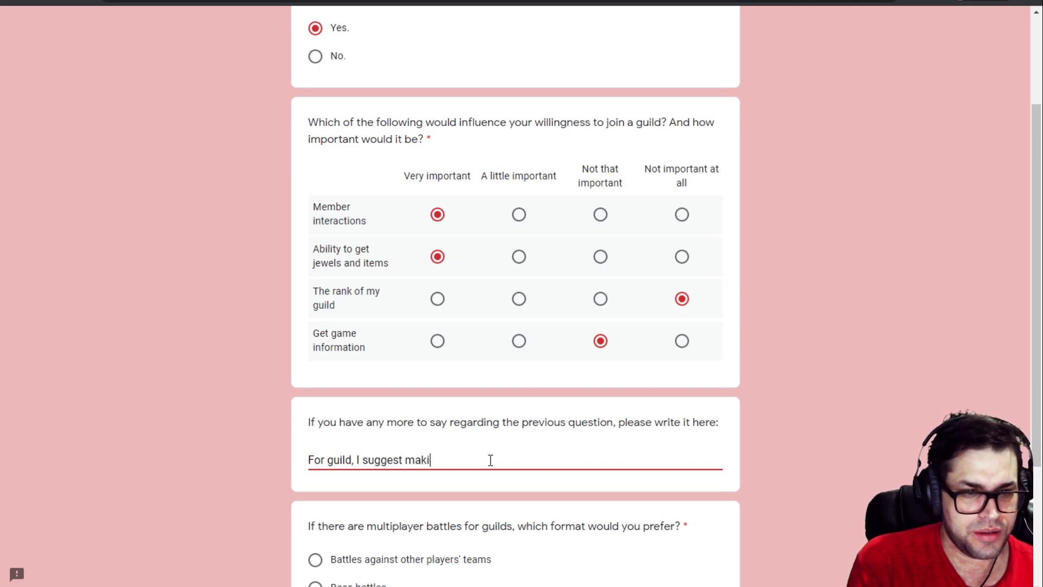